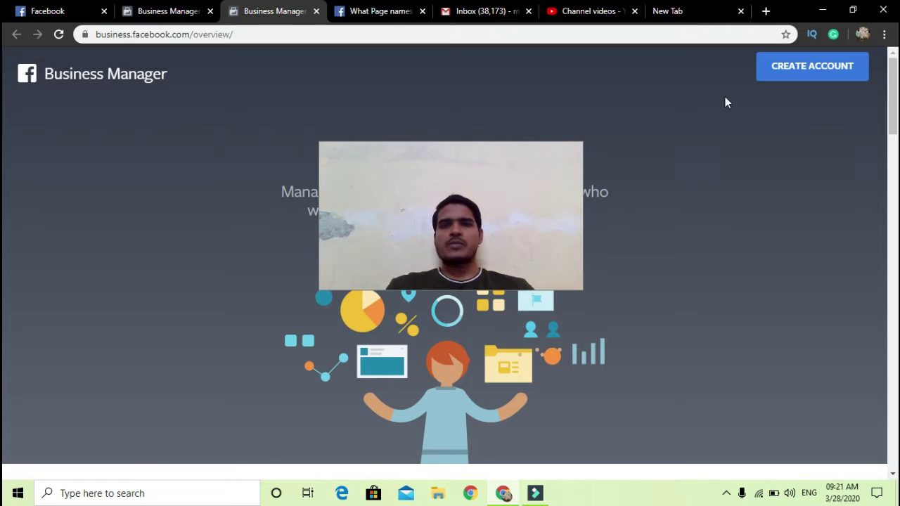
Step: Create the 'Fast fod corner' account with owner name and business email, then submit its business details
left_click(794, 68)
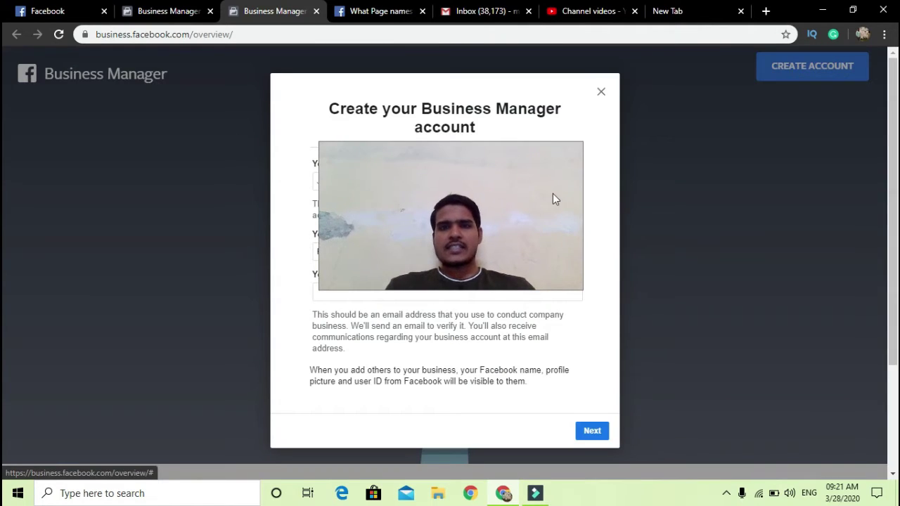
left_click_drag(553, 193, 776, 235)
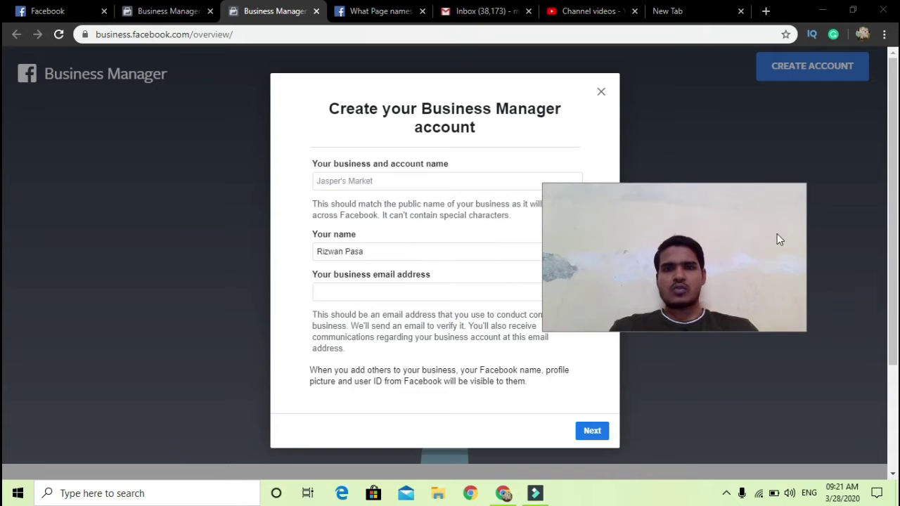
left_click(350, 183)
left_click(341, 292)
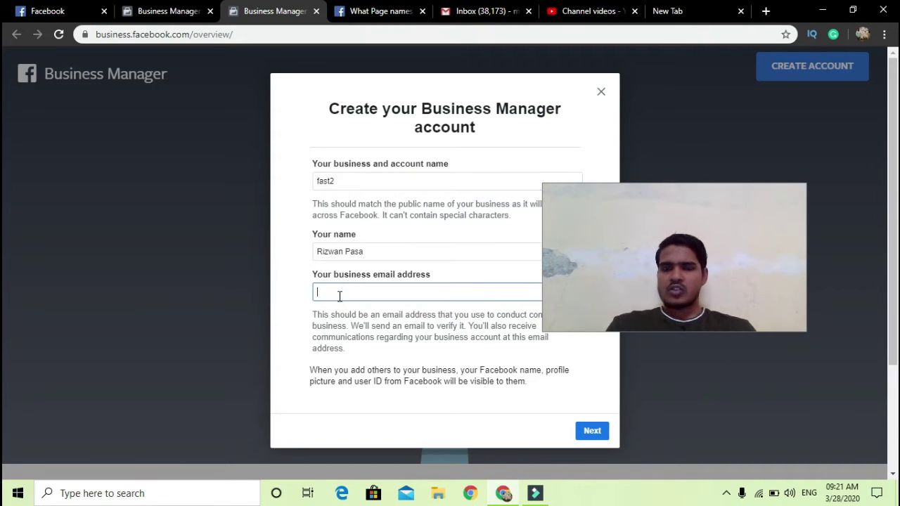
key("ctrl+v")
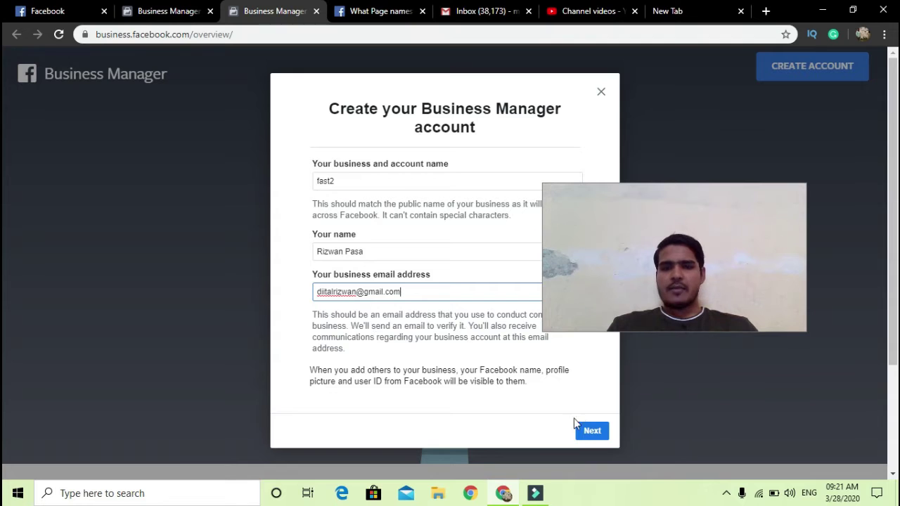
left_click(581, 426)
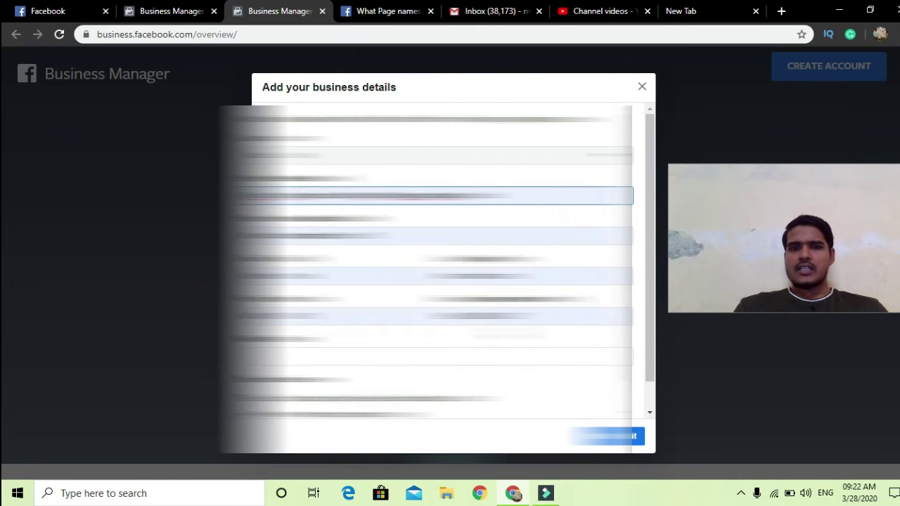
left_click(436, 357)
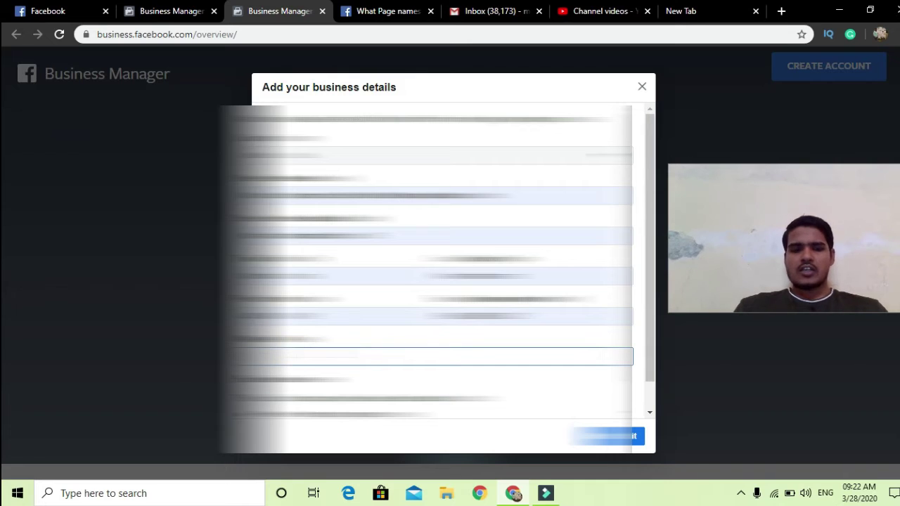
left_click(633, 438)
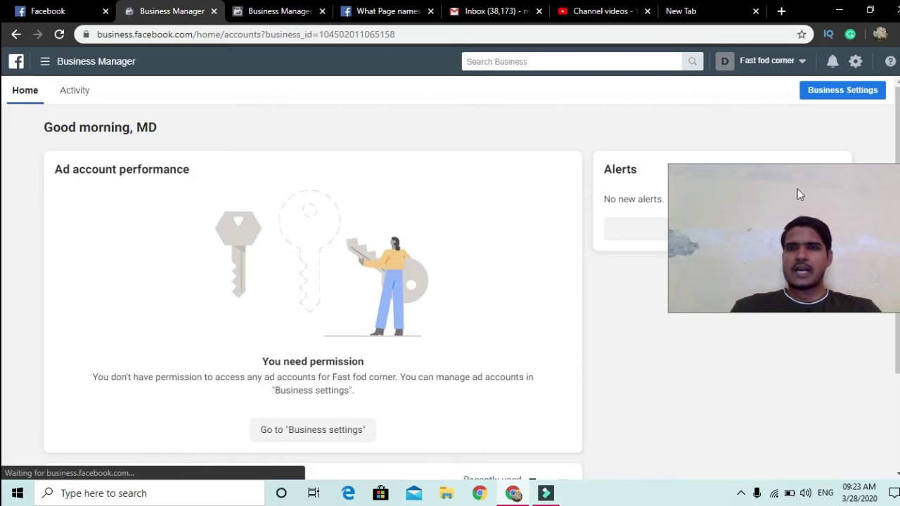
Step: Open Business Settings and browse the People, Partners and Requests pages
left_click(823, 94)
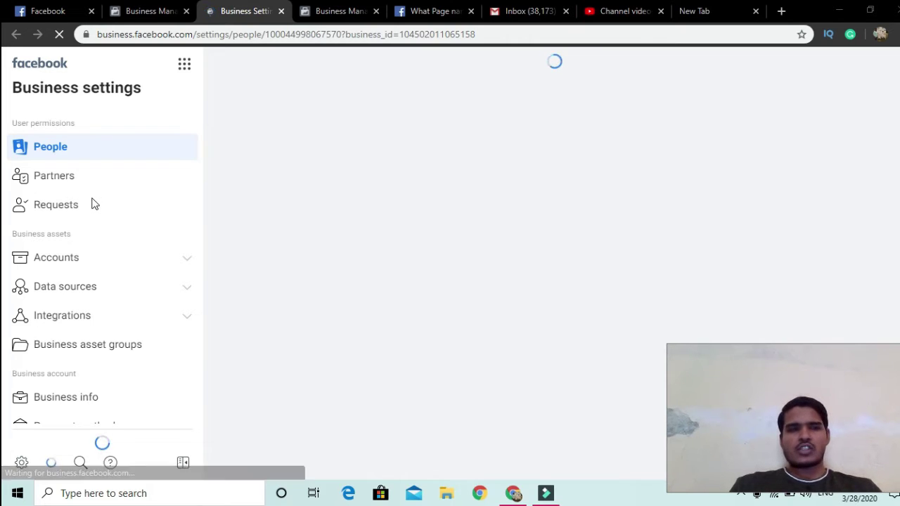
left_click(57, 179)
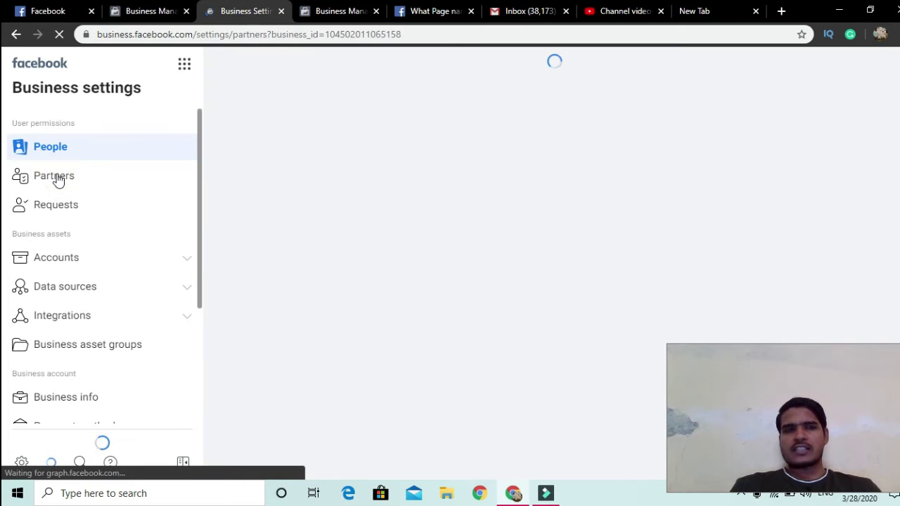
left_click(72, 209)
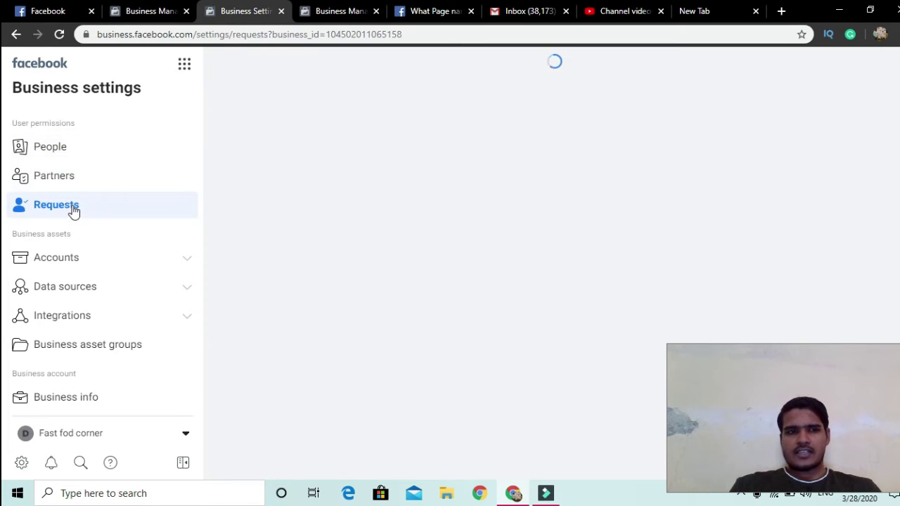
Step: Open Ad accounts under Accounts, showing 'digital makeringtg', and view the Add options
left_click(88, 267)
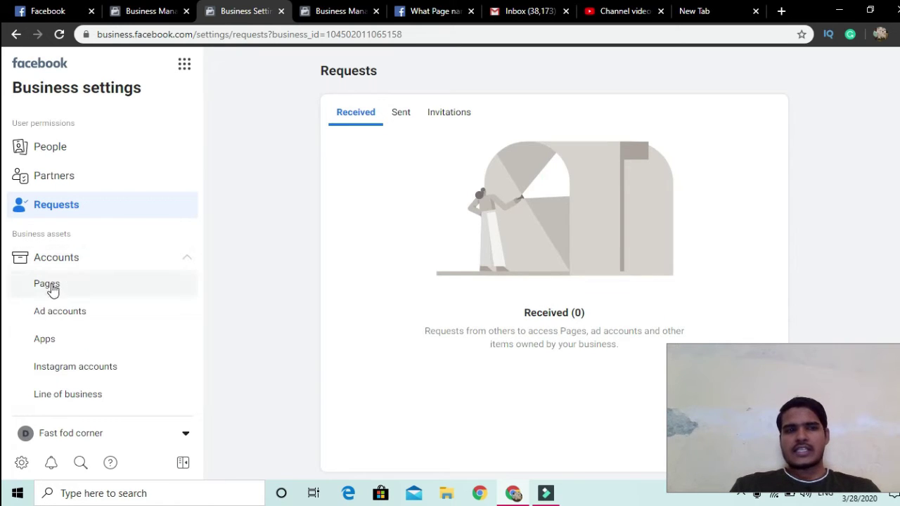
left_click(59, 316)
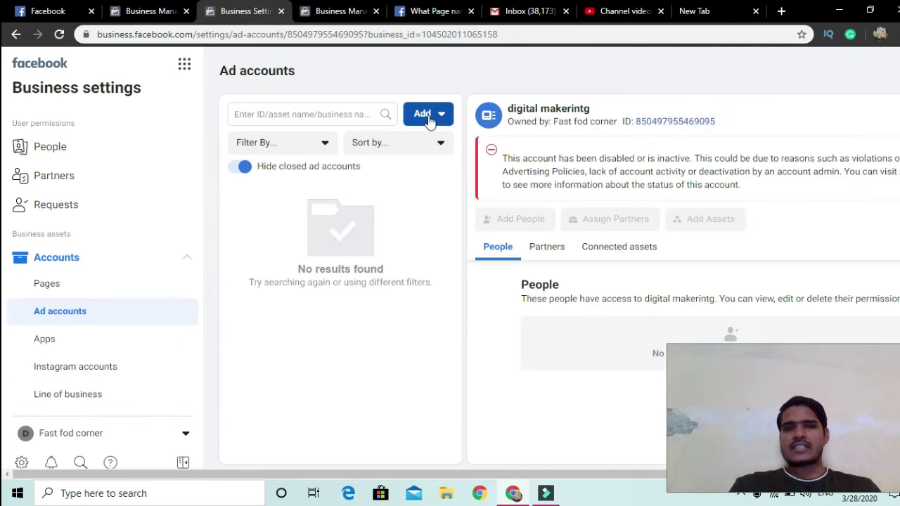
left_click(427, 116)
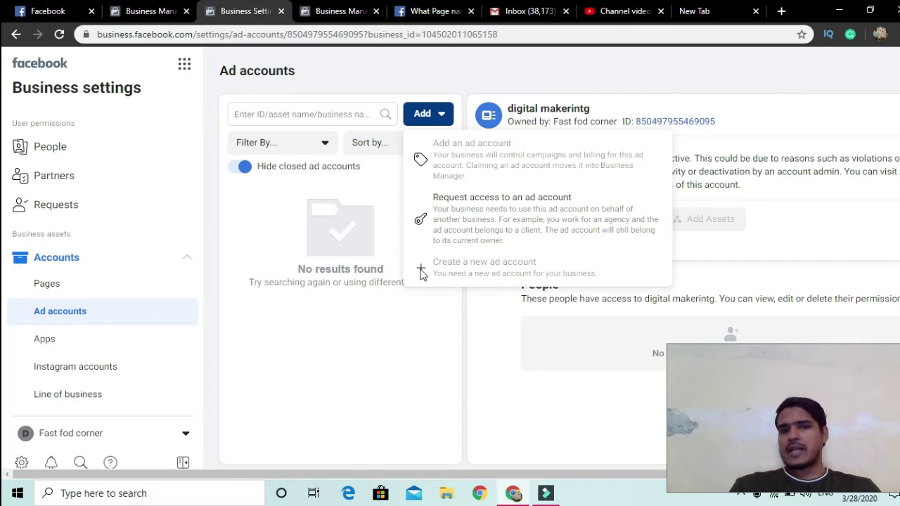
scroll(109, 268, "down", 3)
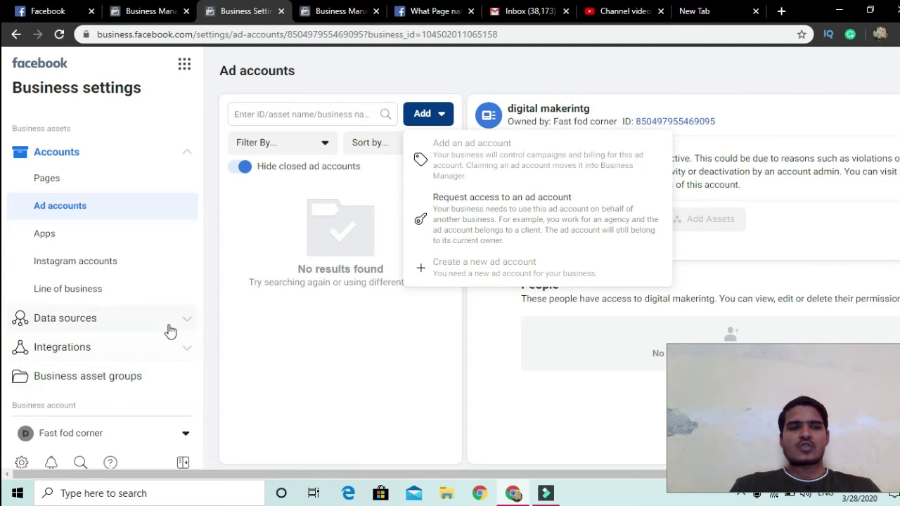
scroll(168, 331, "down", 3)
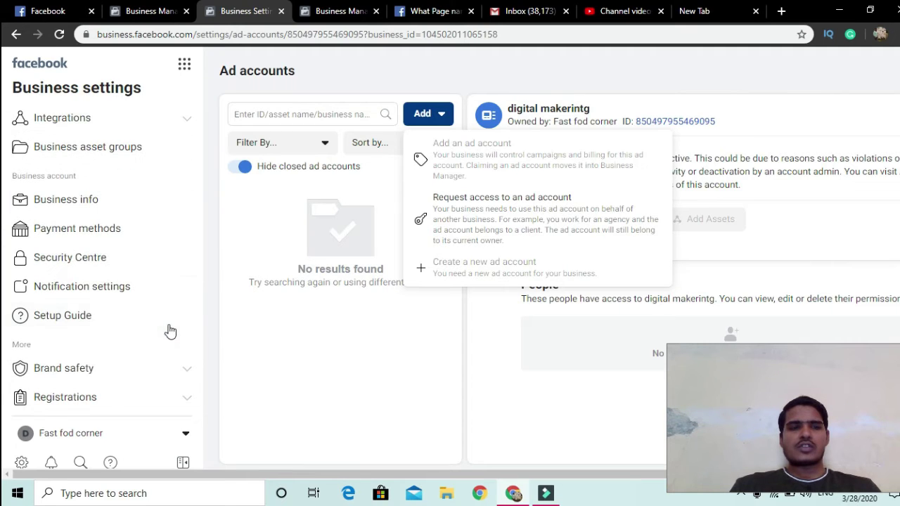
Step: Review Business info: business details, verification status, two-factor authentication option and My Info
left_click(67, 200)
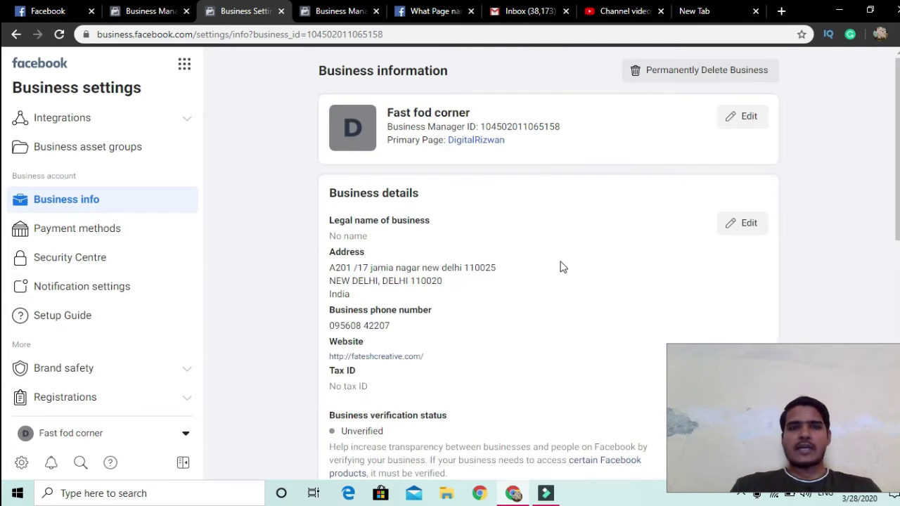
scroll(556, 267, "down", 1)
scroll(557, 267, "up", 1)
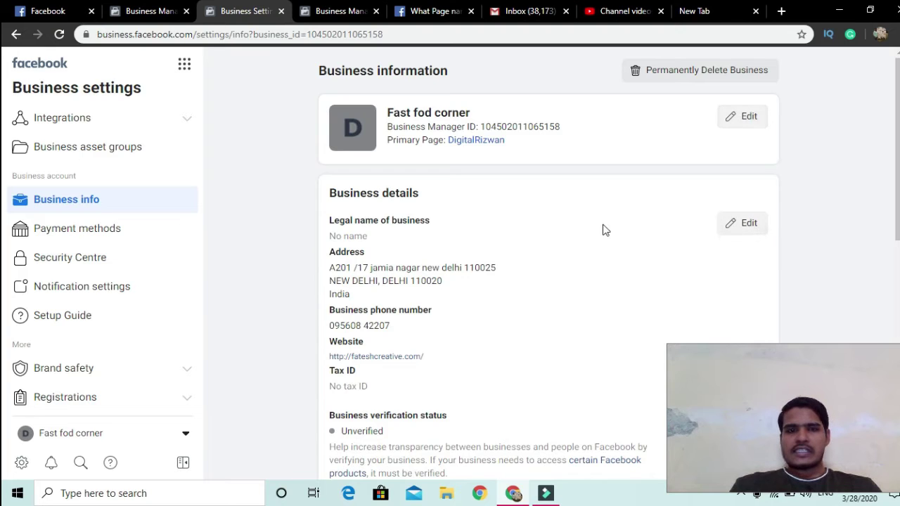
scroll(605, 229, "down", 1)
scroll(605, 230, "down", 2)
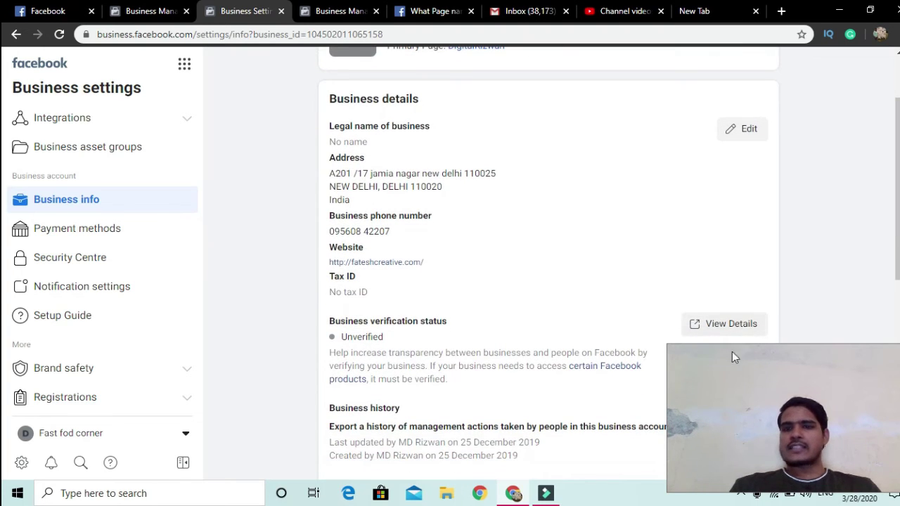
left_click_drag(735, 358, 44, 351)
scroll(643, 327, "down", 3)
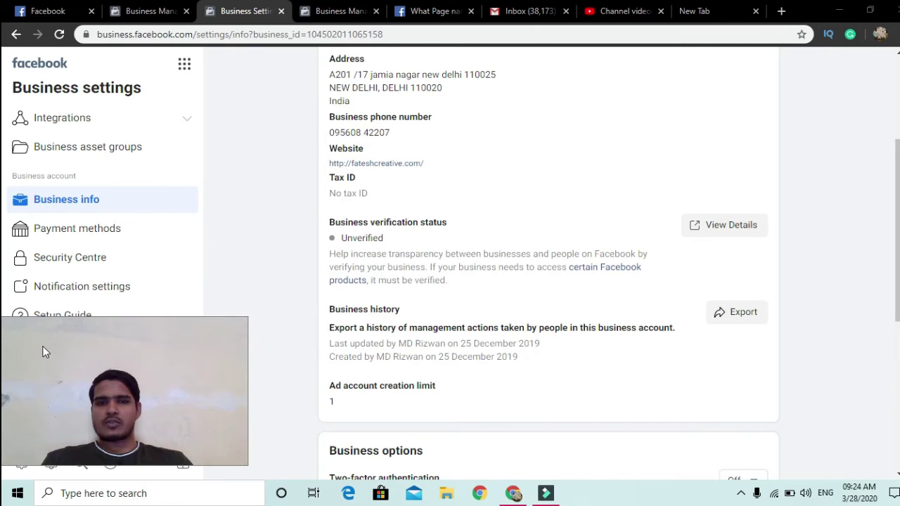
scroll(372, 271, "down", 5)
scroll(421, 316, "down", 4)
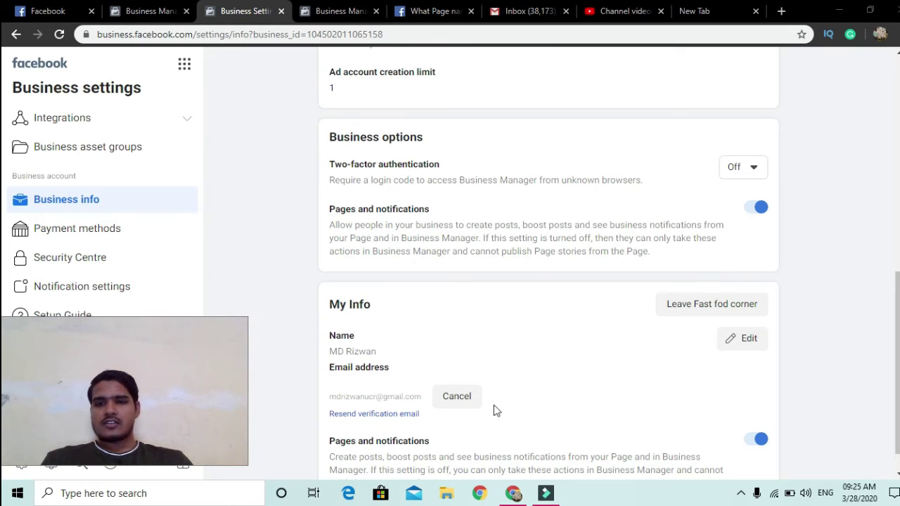
left_click_drag(128, 394, 853, 495)
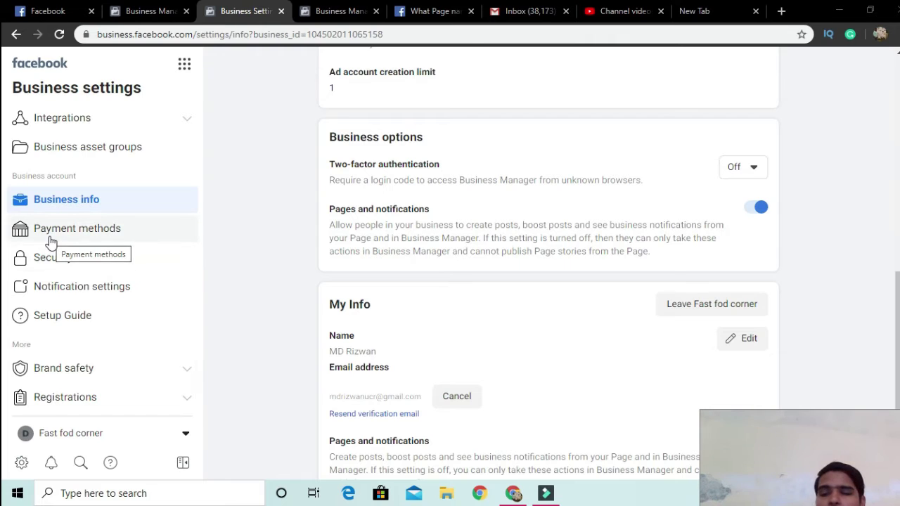
left_click_drag(703, 412, 694, 370)
Step: Check the empty Payment methods page, cancel the card form unfilled, then go to Security Centre
left_click(105, 232)
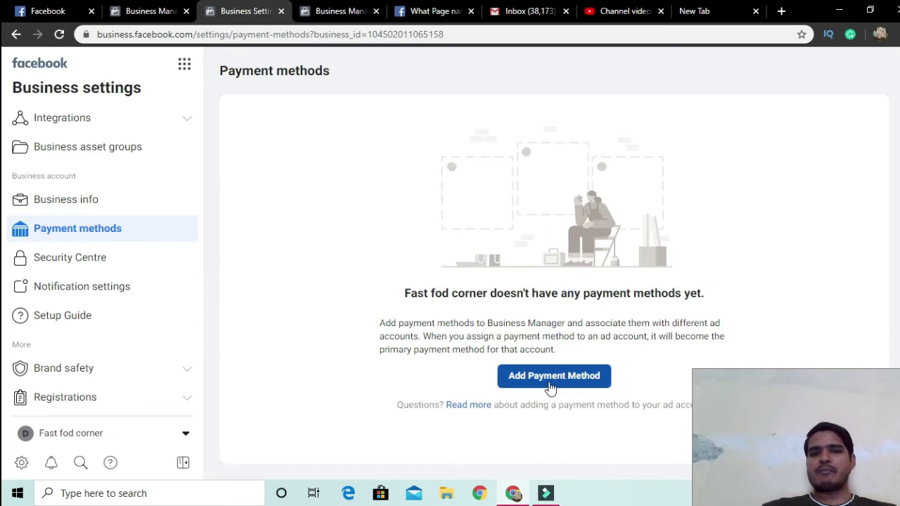
left_click(550, 380)
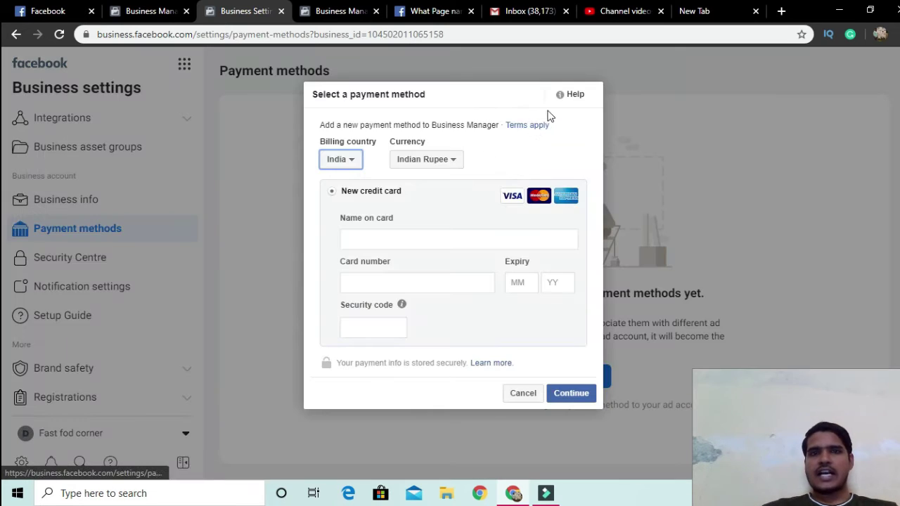
left_click(528, 396)
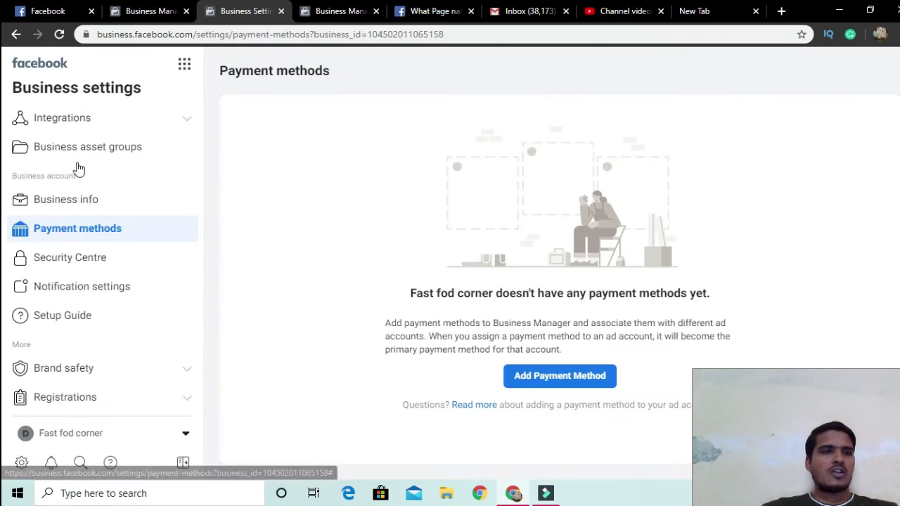
left_click(88, 265)
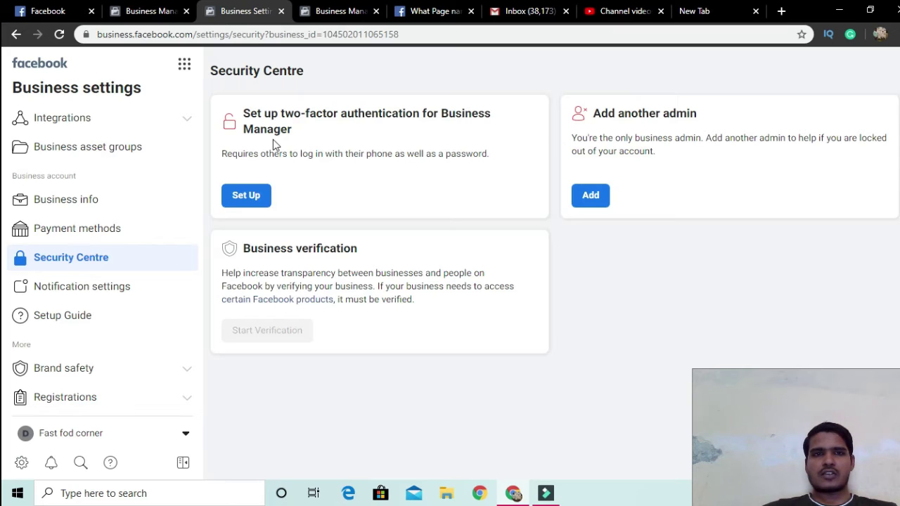
Step: Try adding another admin, then expand Registrations and Integrations to reveal Leads Access
left_click(592, 199)
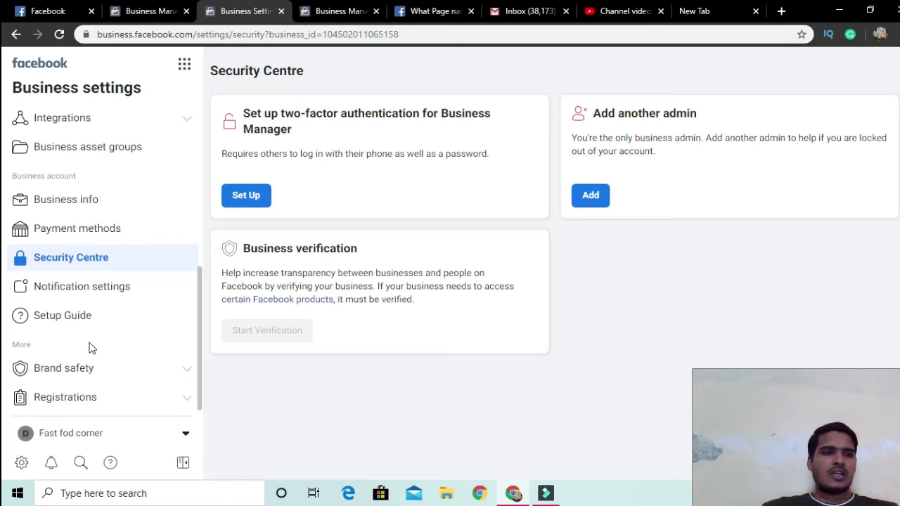
left_click(74, 406)
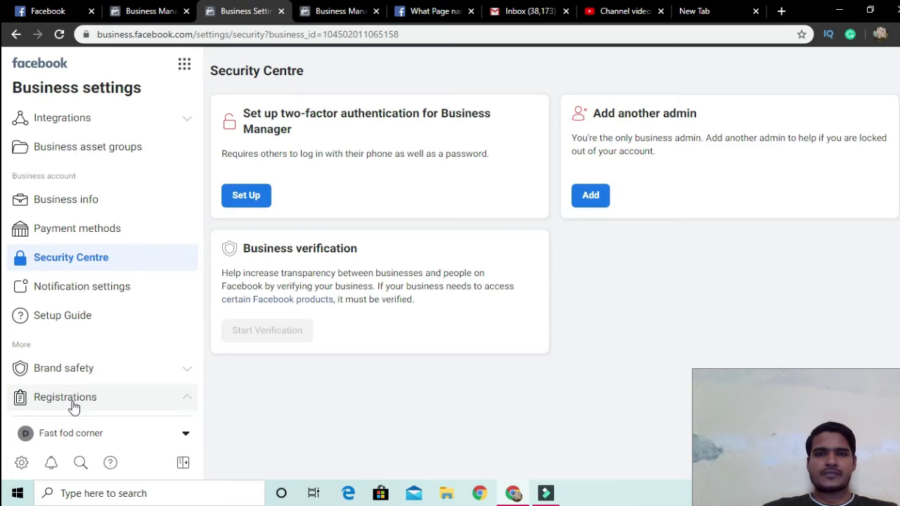
scroll(98, 200, "up", 5)
scroll(42, 247, "down", 2)
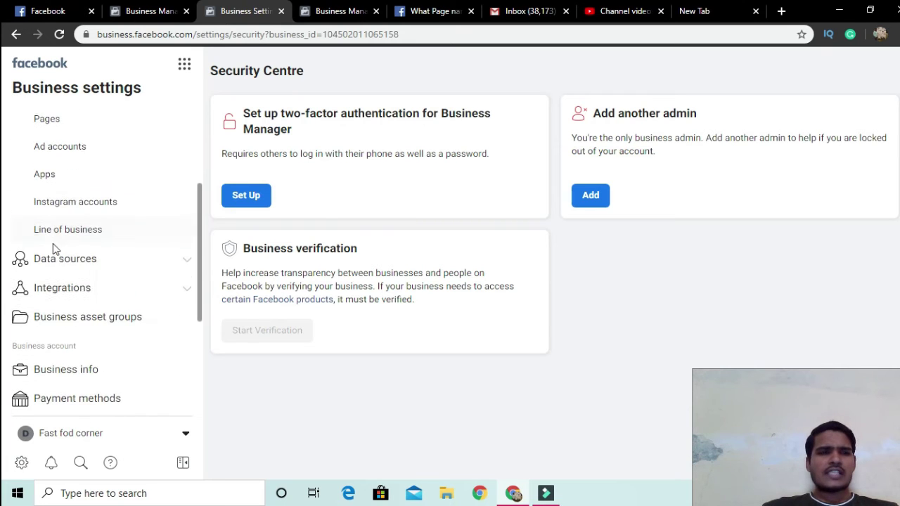
left_click(39, 289)
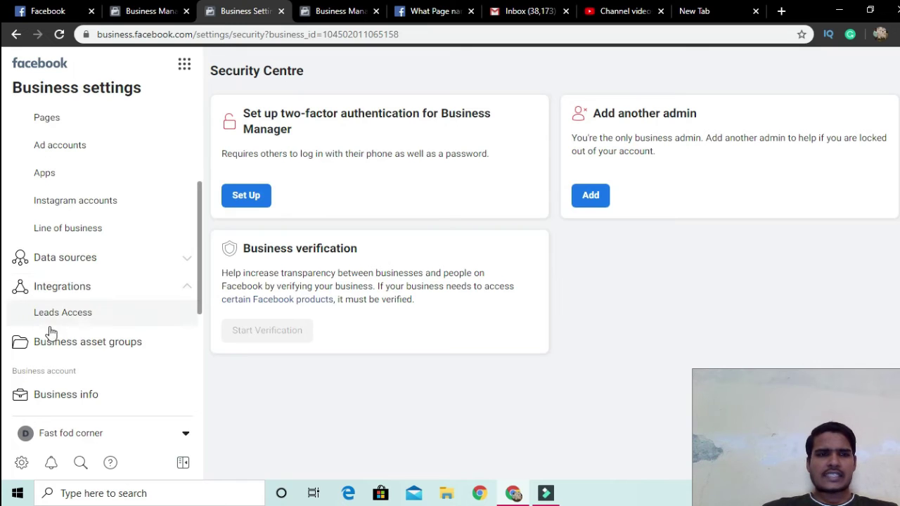
Step: View the Business asset groups welcome page and its Create Business Asset Group option
left_click(59, 345)
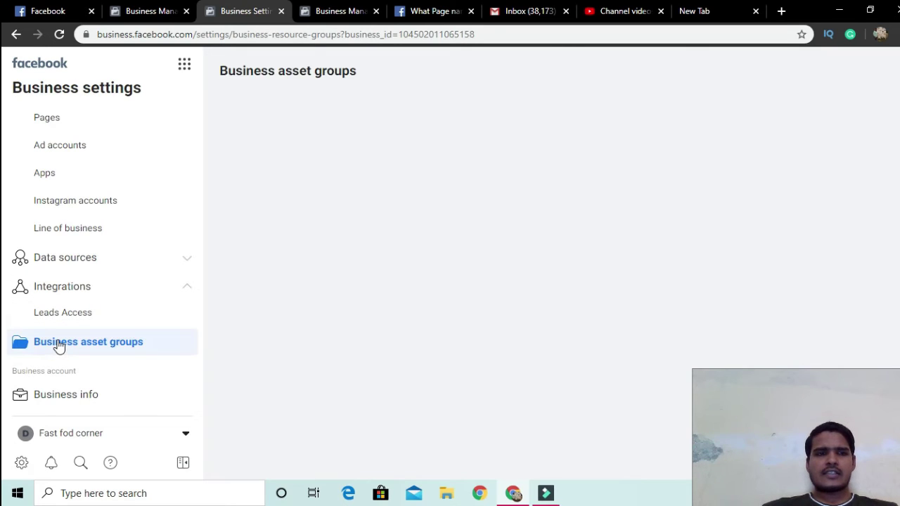
scroll(520, 296, "down", 1)
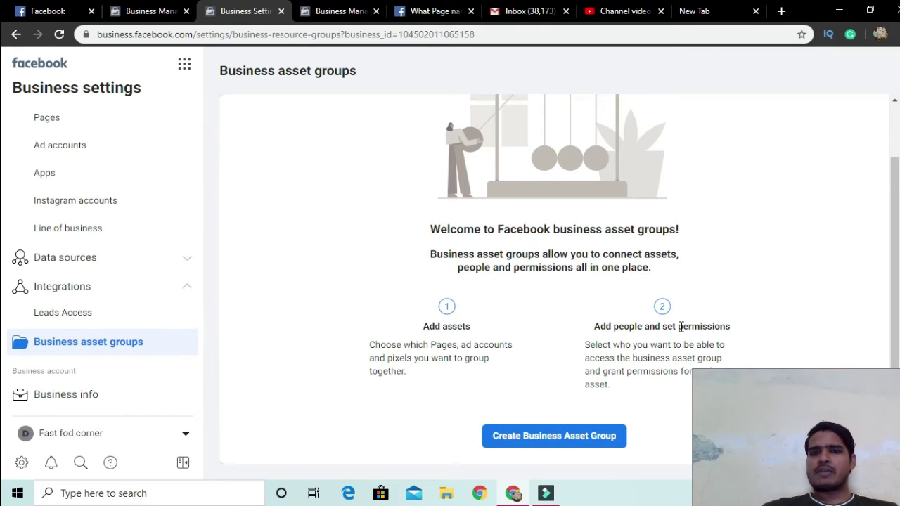
left_click_drag(741, 395, 668, 333)
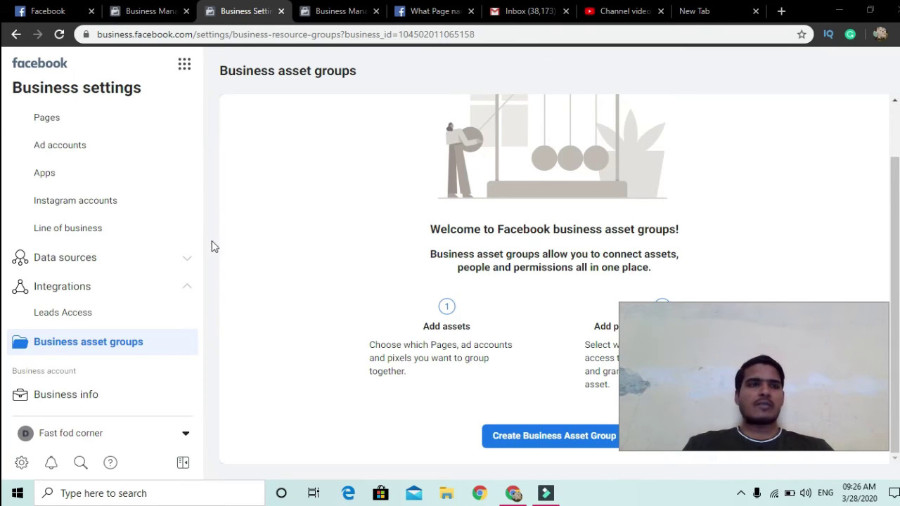
scroll(54, 225, "up", 3)
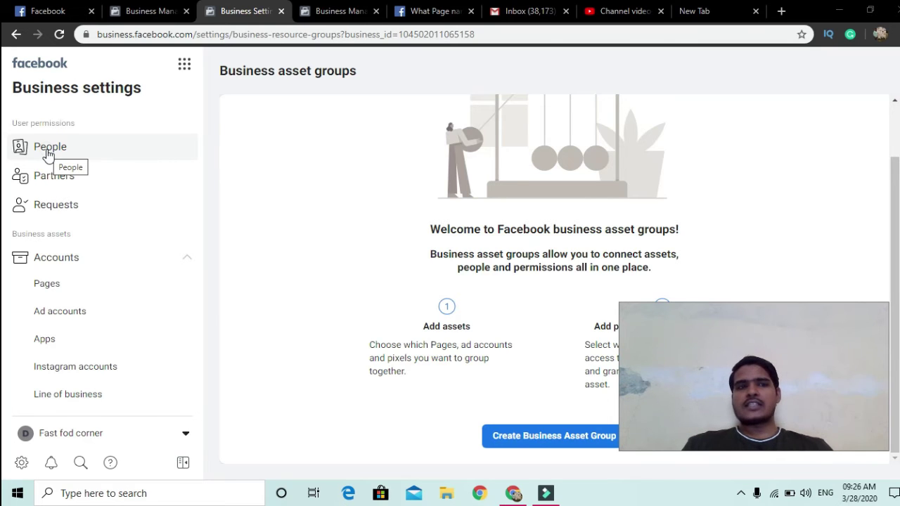
Step: Go to People and bring up the Invite people dialog with the Add button
left_click(48, 154)
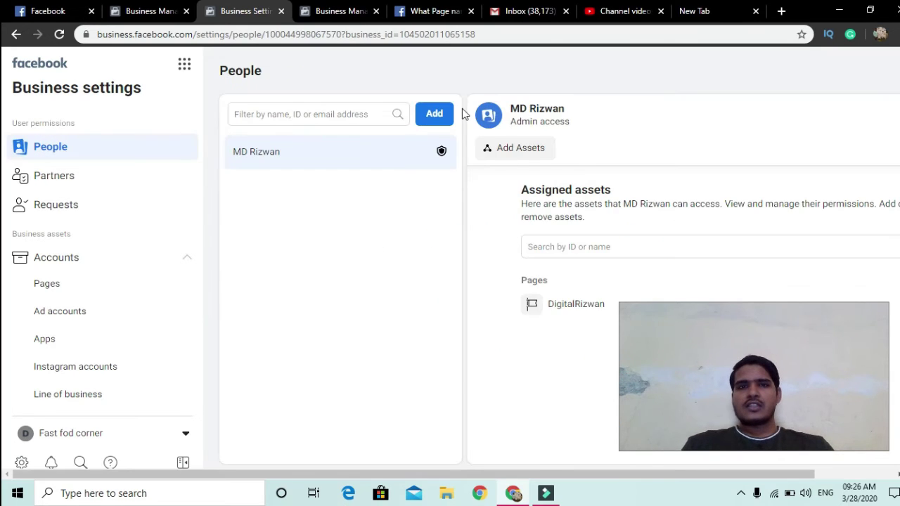
left_click(434, 118)
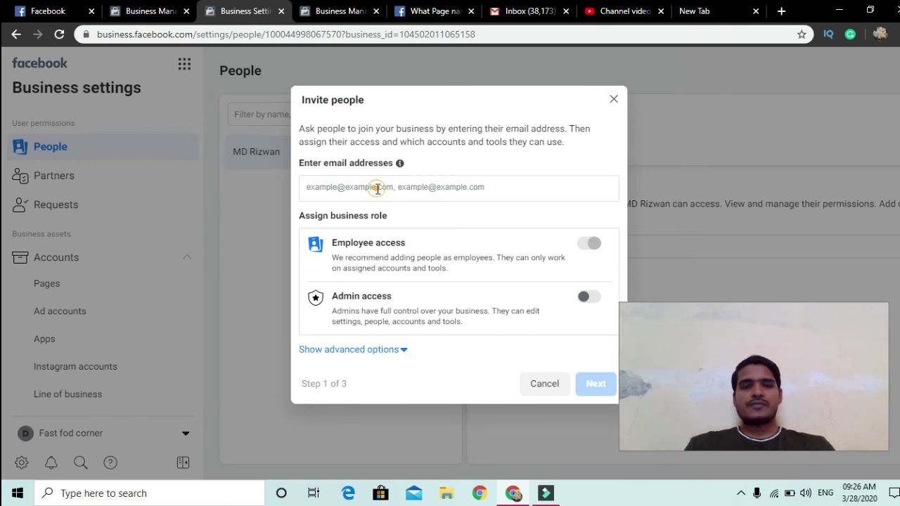
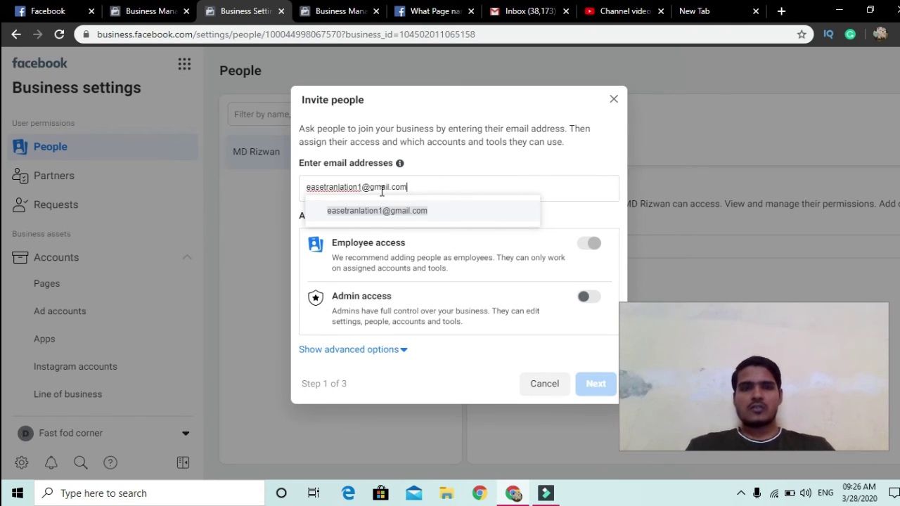
Step: Enter an invitee's e-mail, reveal the advanced finance roles, then cancel the invite unsent
left_click(378, 211)
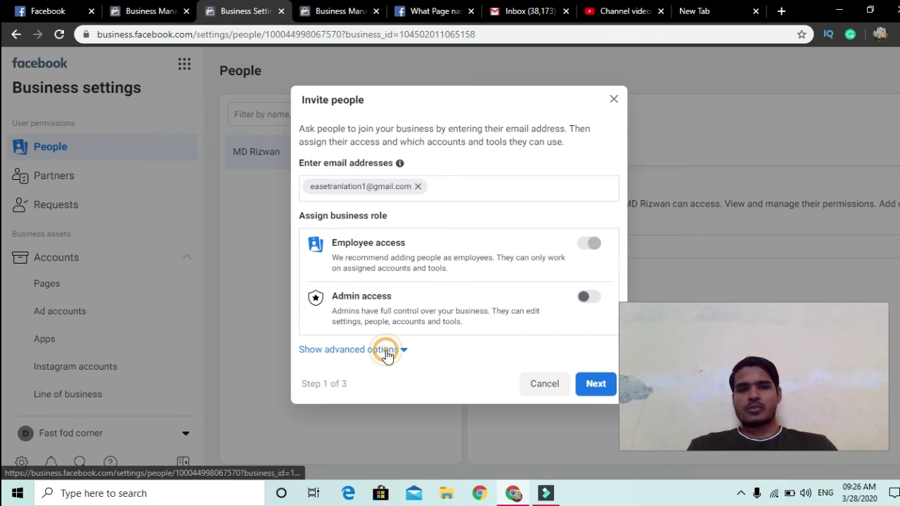
left_click(385, 351)
scroll(344, 361, "down", 1)
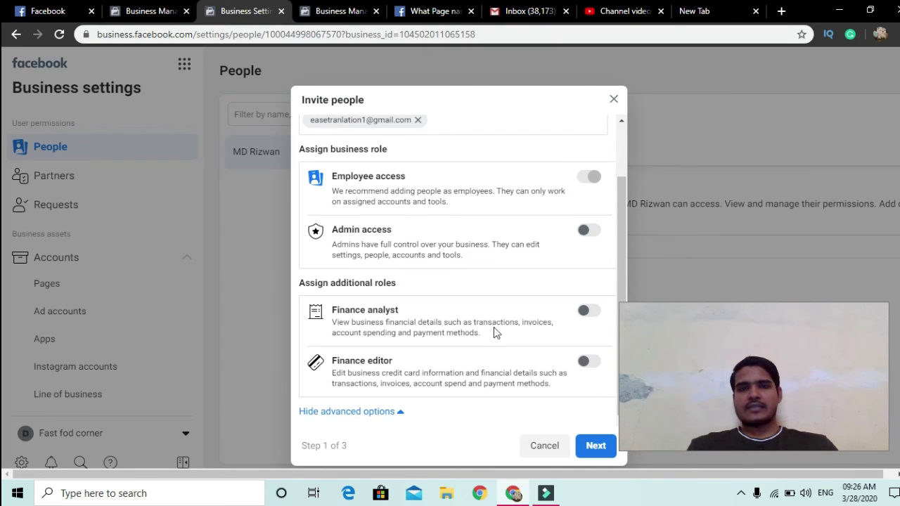
left_click(613, 101)
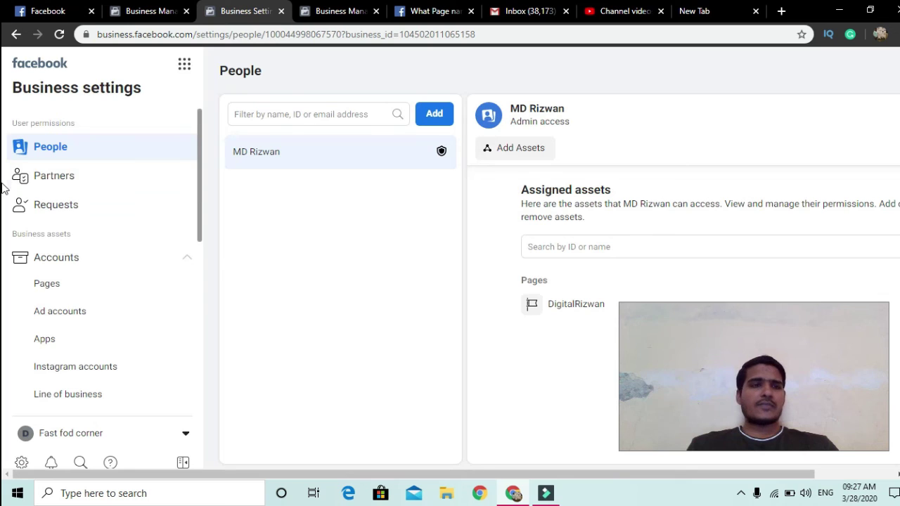
Step: View the Requests page with Received (0) requests, then move to Apps
left_click(54, 215)
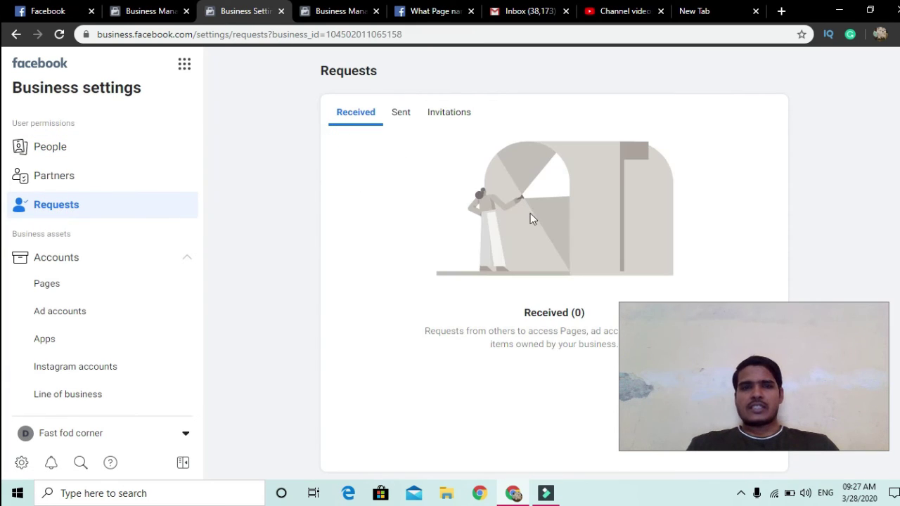
left_click_drag(782, 341, 734, 165)
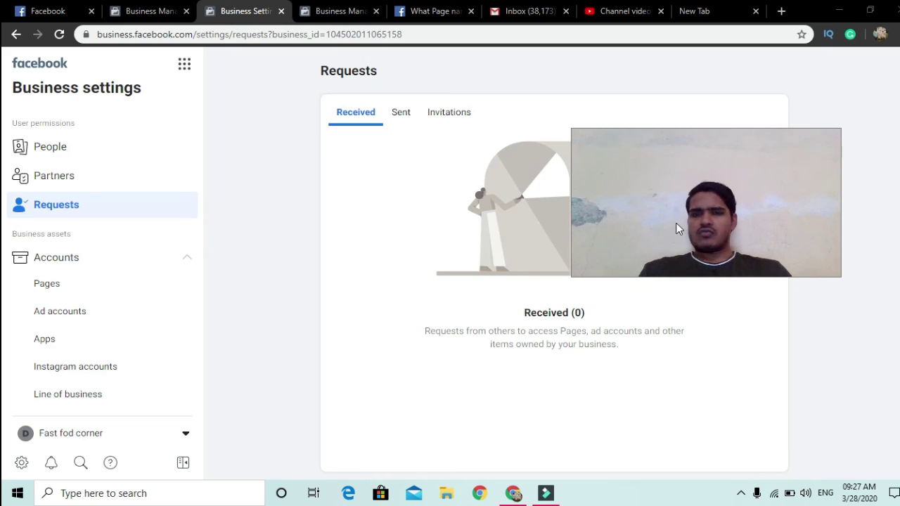
left_click_drag(677, 227, 684, 242)
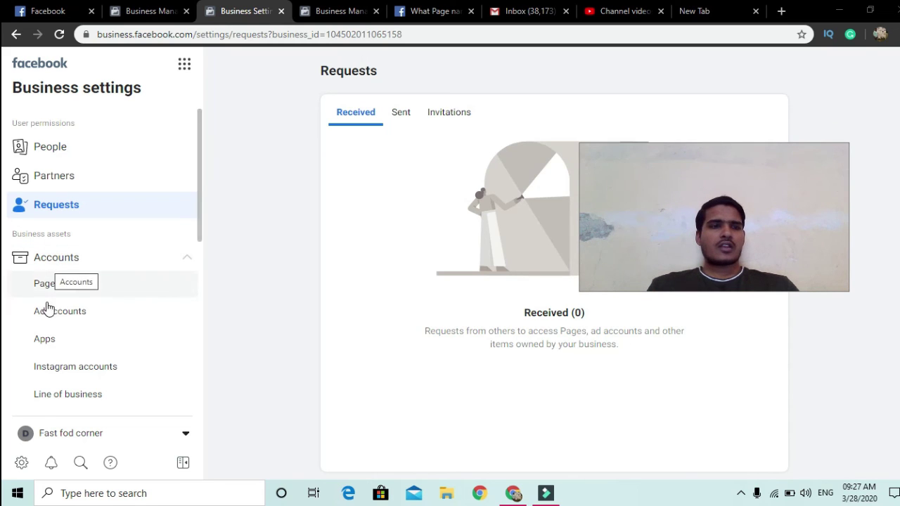
left_click(44, 338)
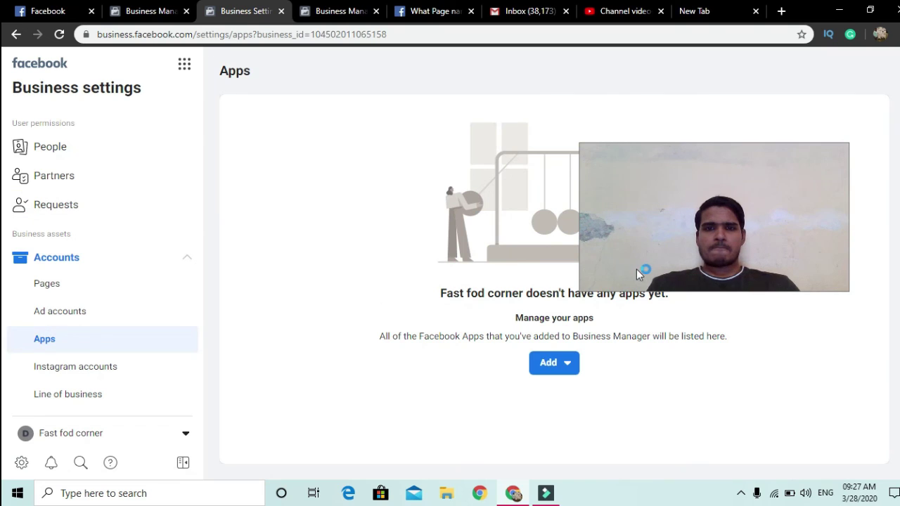
Step: Look over the empty Apps page, then open Instagram accounts, which has none yet
left_click_drag(638, 272, 683, 226)
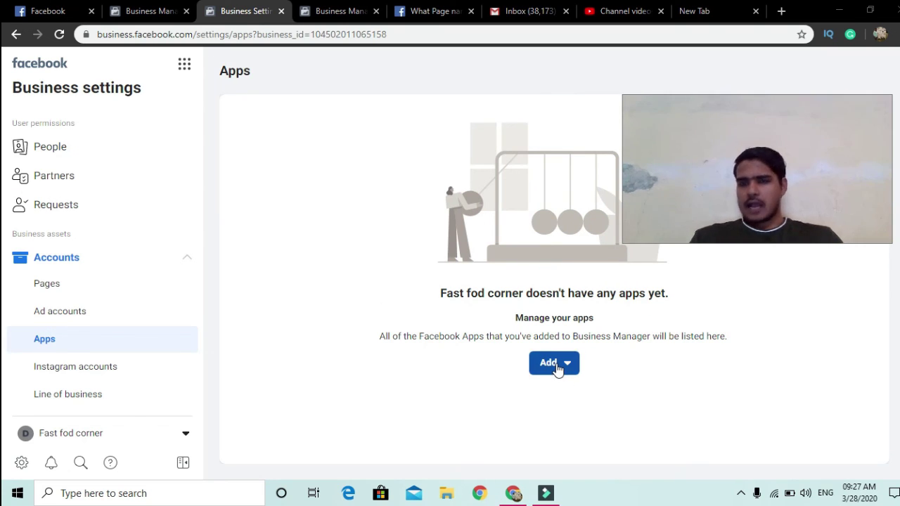
left_click(101, 371)
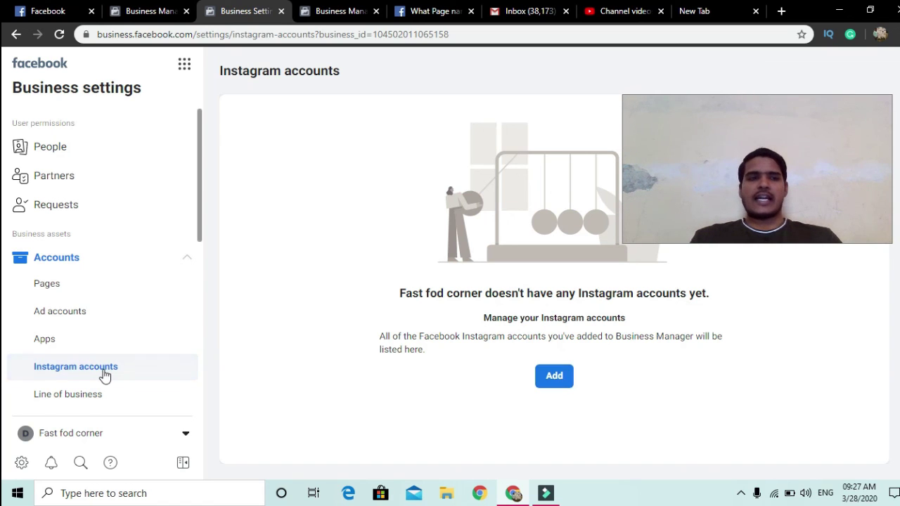
Step: Leave Fast fod corner's empty Instagram accounts page and reveal the hidden Windows tray icons
scroll(104, 376, "down", 2)
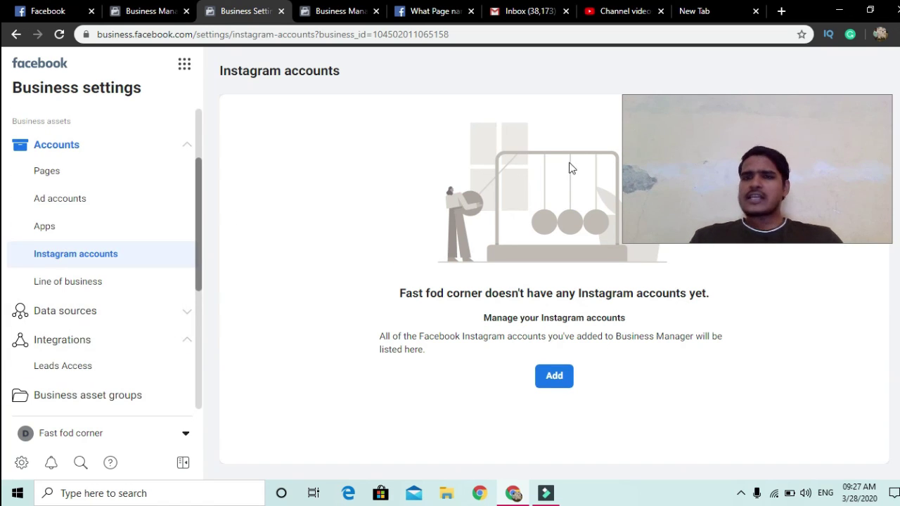
left_click_drag(624, 173, 620, 174)
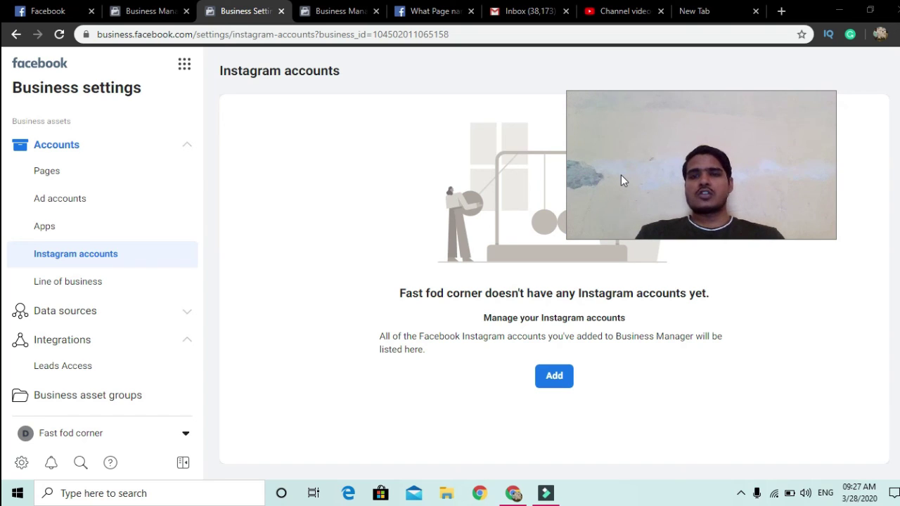
left_click(742, 494)
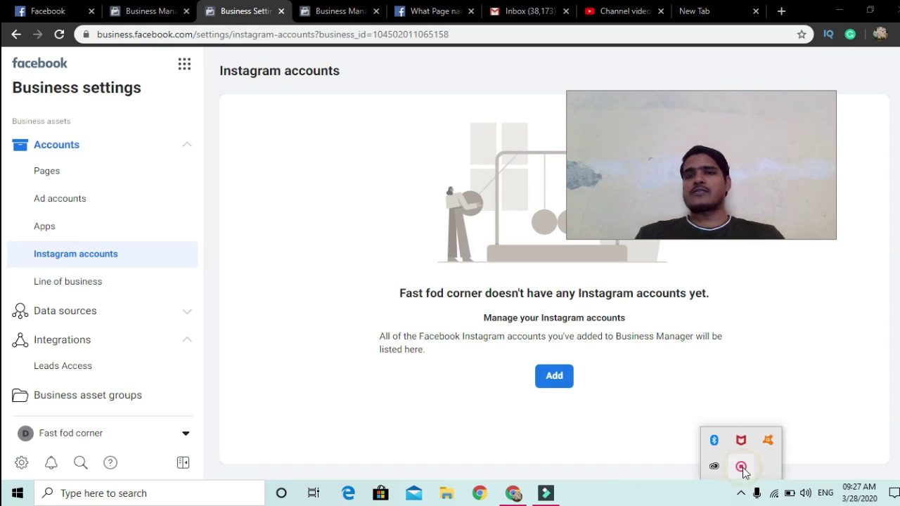